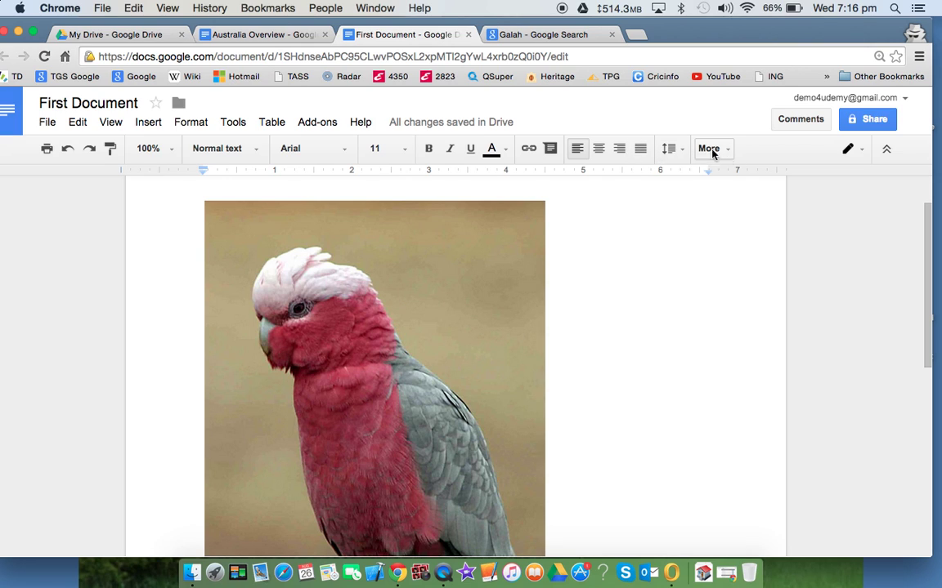
left_click(383, 286)
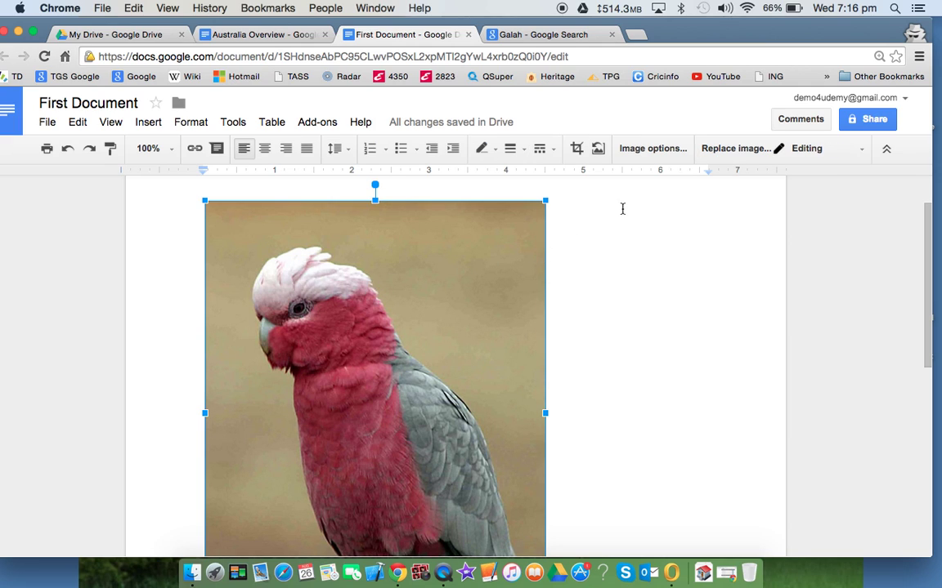
right_click(438, 284)
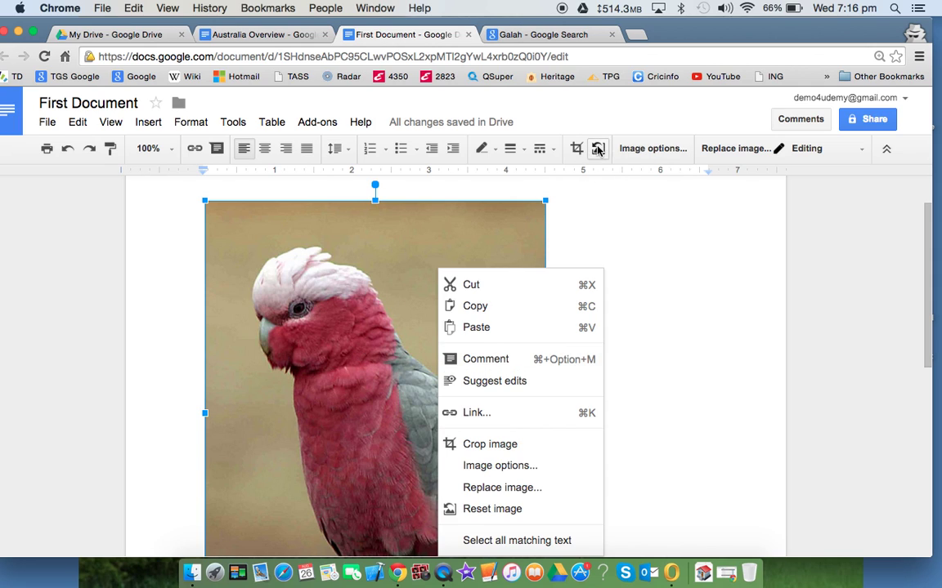
left_click(658, 235)
scroll(633, 238, "down", 5)
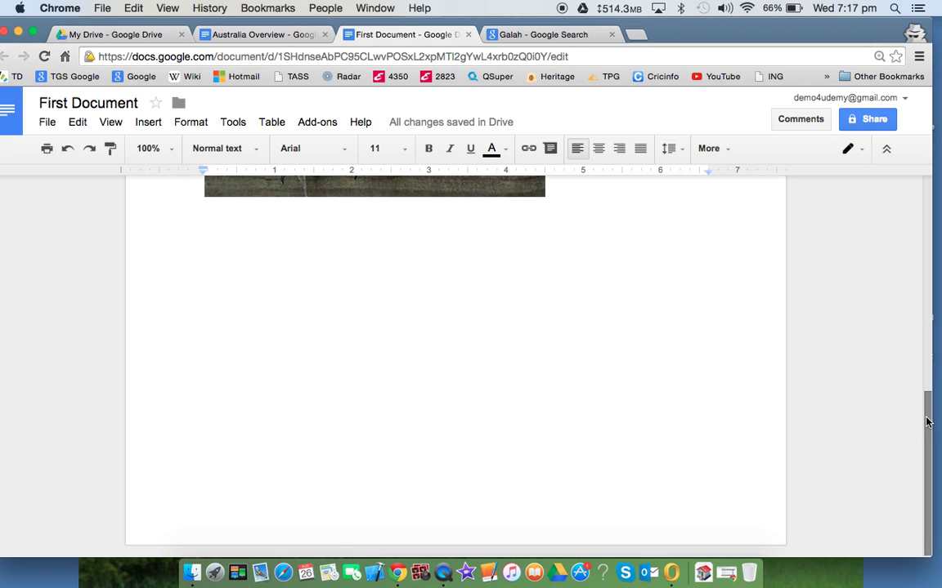
left_click_drag(923, 399, 922, 206)
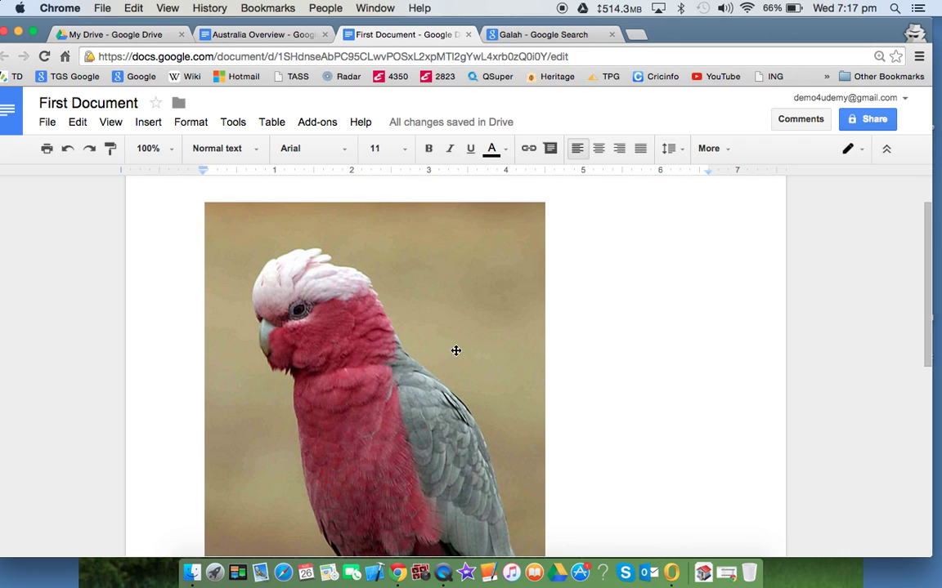
Scale the galah image in First Document down proportionally to about half its width, roughly 2.2 inches
left_click(389, 352)
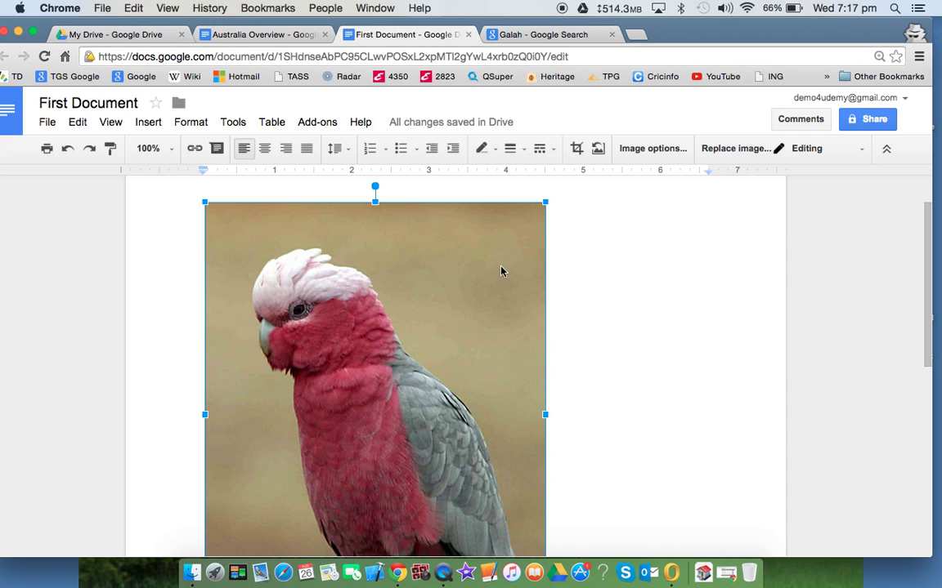
left_click_drag(929, 366, 929, 411)
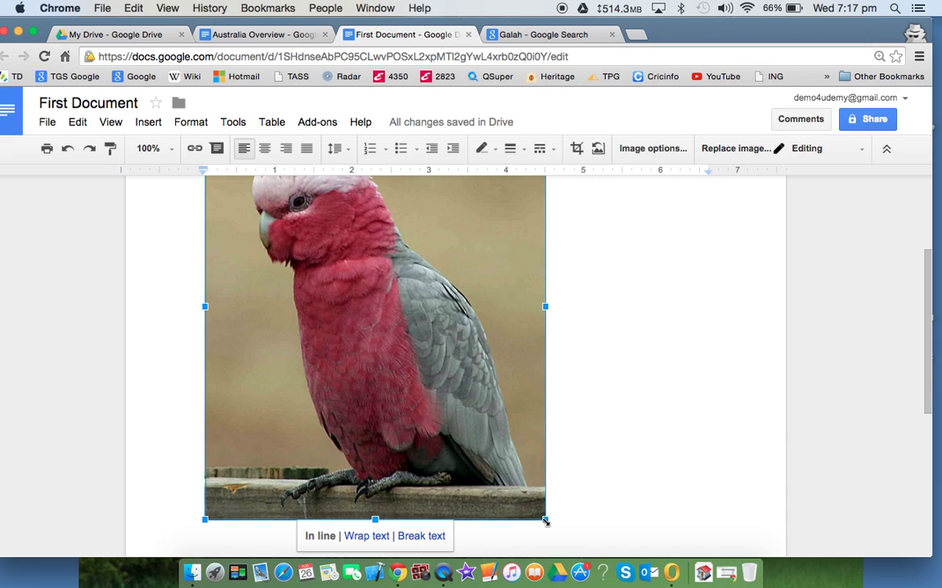
left_click_drag(545, 521, 270, 308)
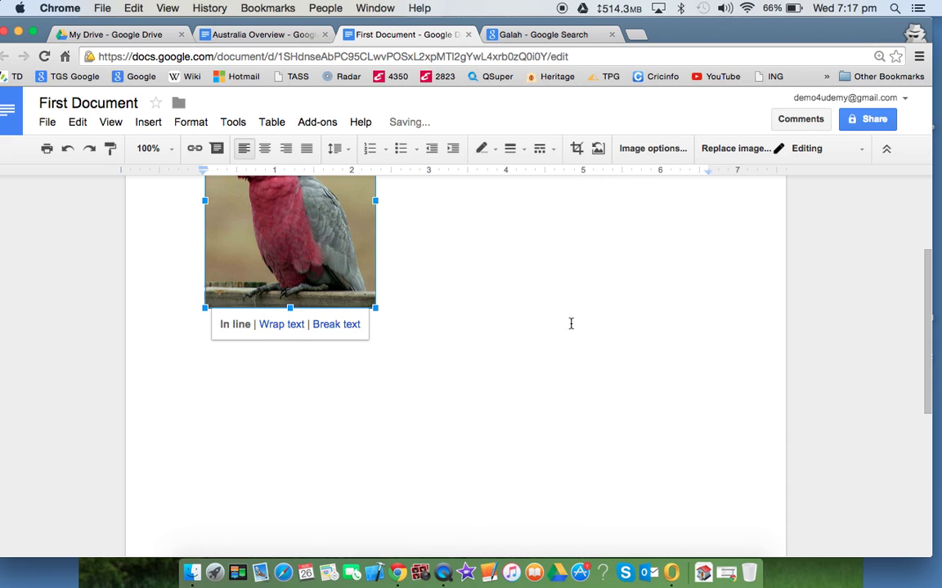
left_click_drag(927, 370, 929, 300)
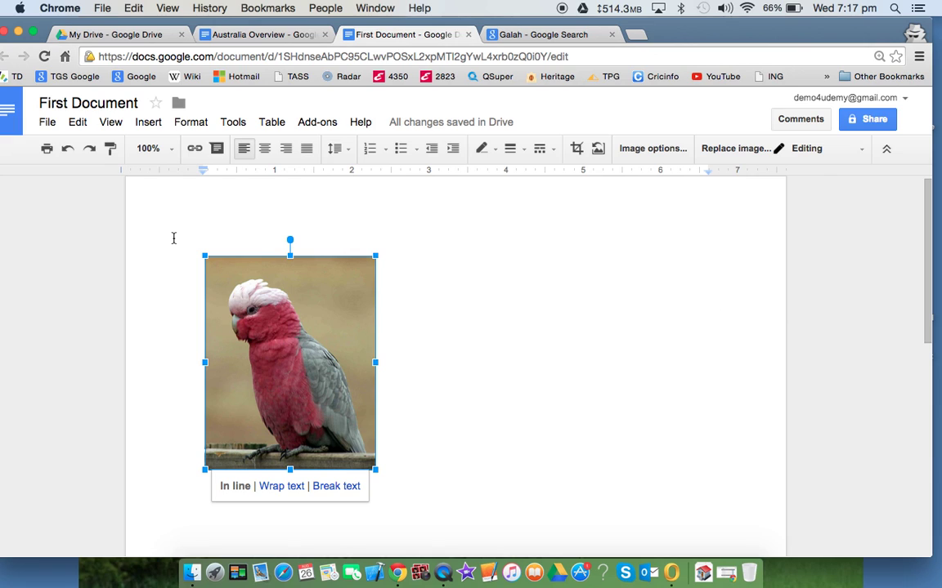
Set the galah image's layout to Wrap text and move it about 1.3 inches to the right
left_click(150, 148)
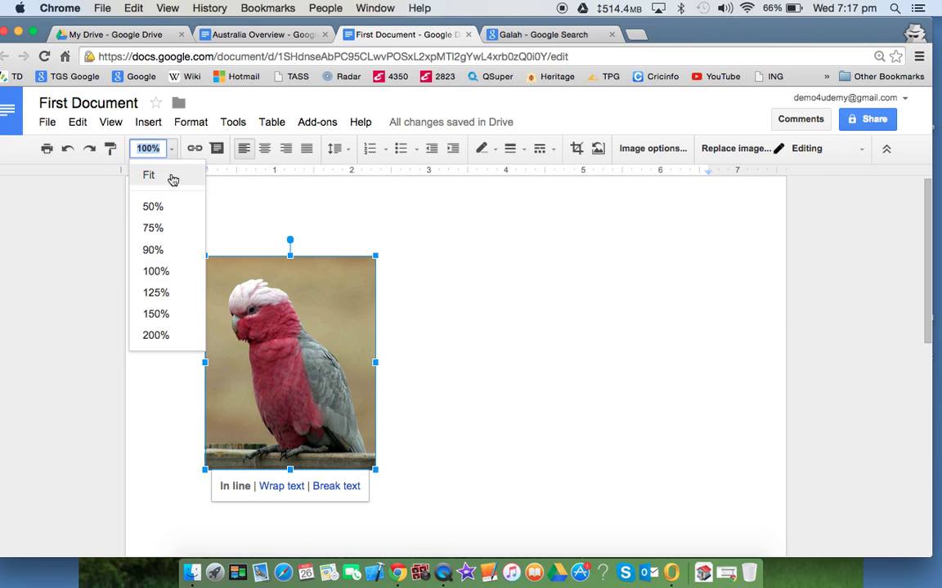
left_click(163, 294)
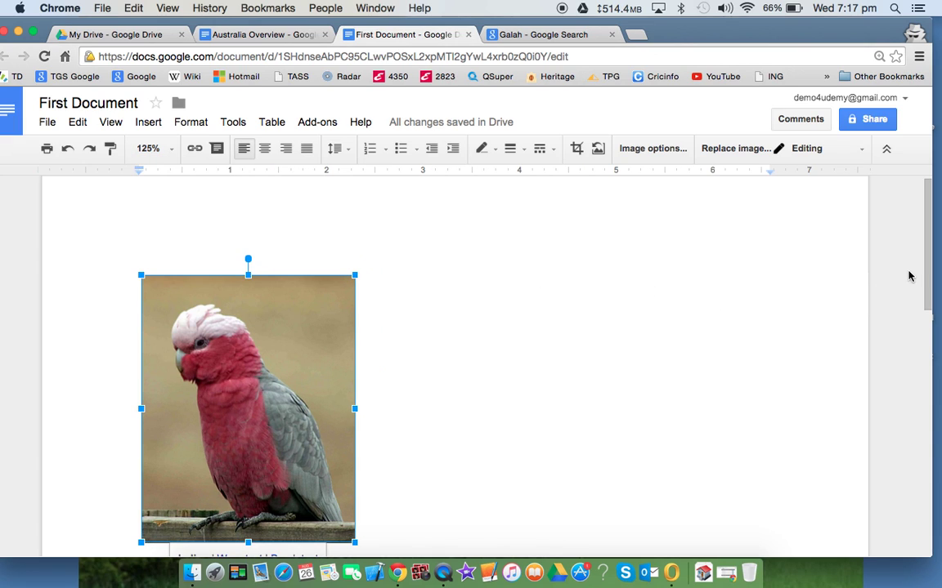
left_click_drag(927, 269, 932, 296)
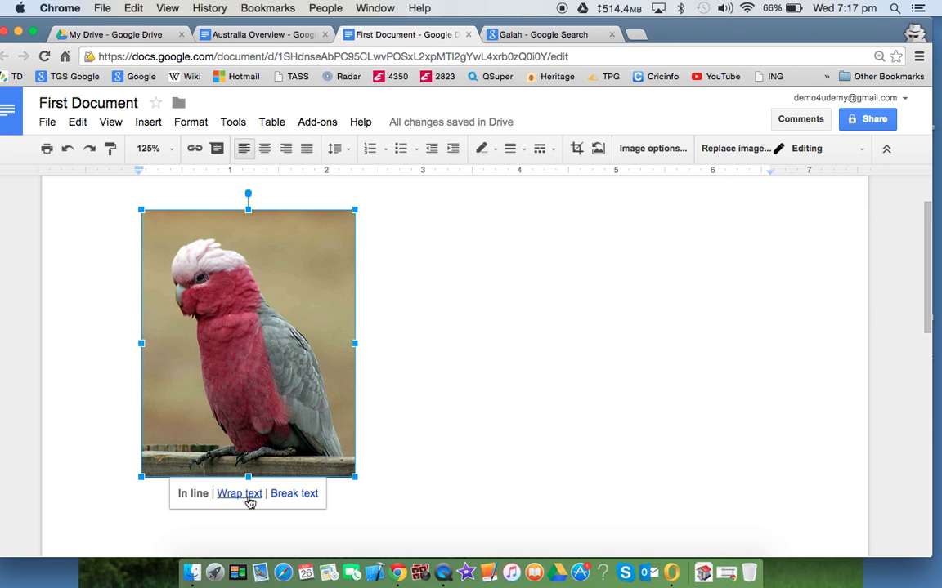
left_click(249, 500)
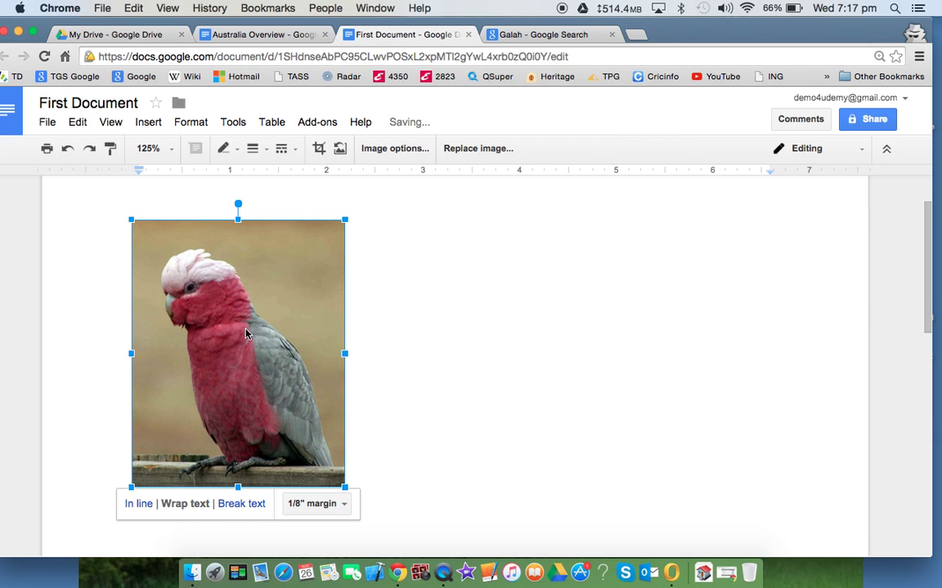
left_click_drag(245, 333, 368, 319)
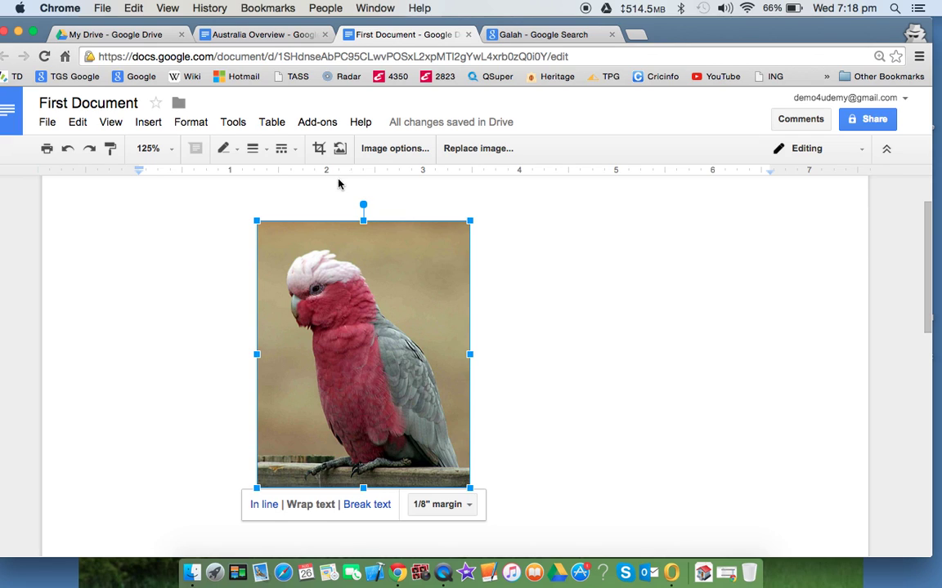
Crop a narrow strip off the top and right side of the galah image
left_click(502, 287)
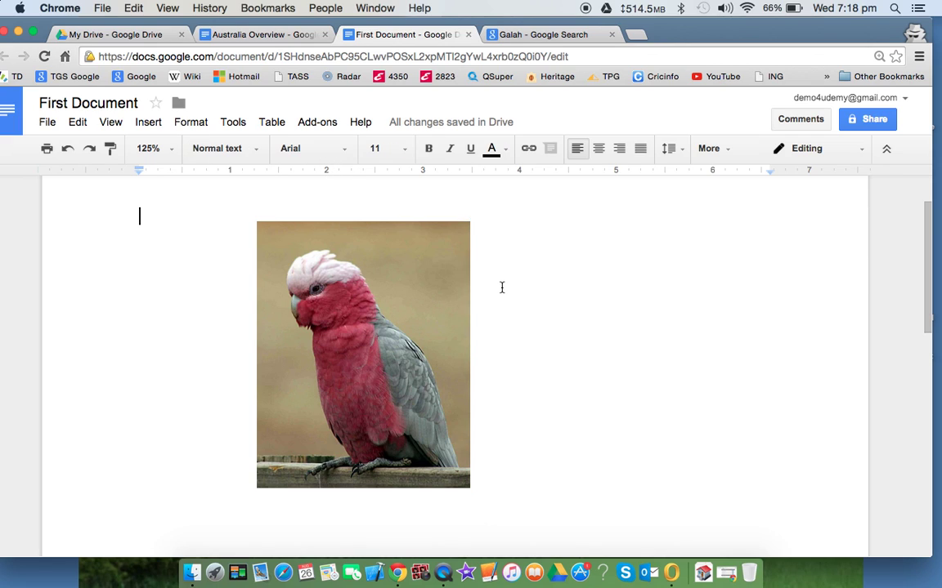
left_click(389, 291)
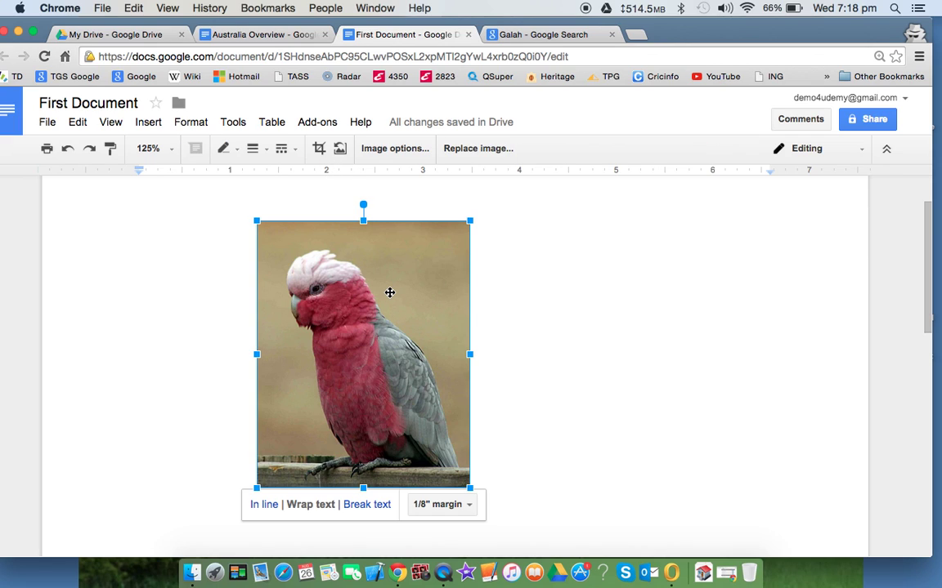
left_click(319, 149)
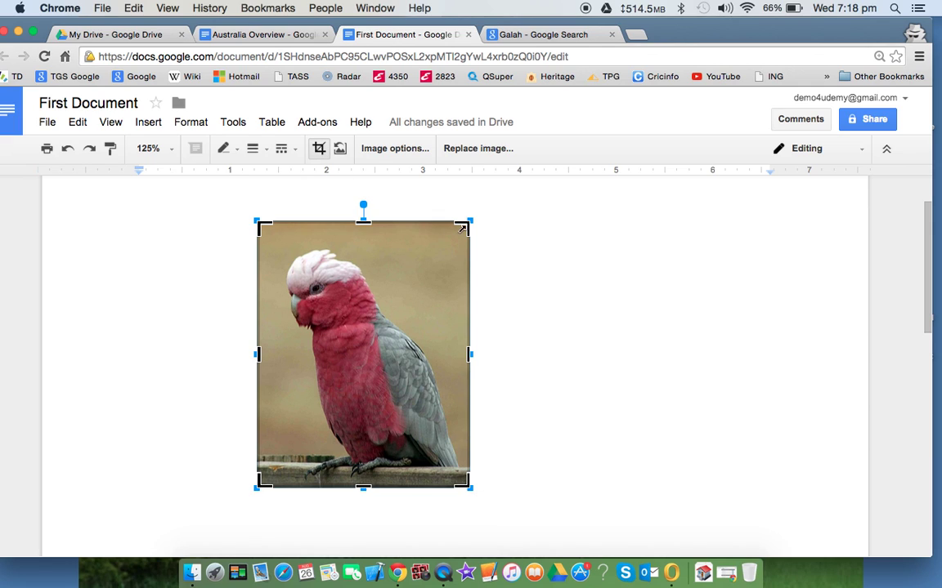
left_click_drag(463, 229, 451, 239)
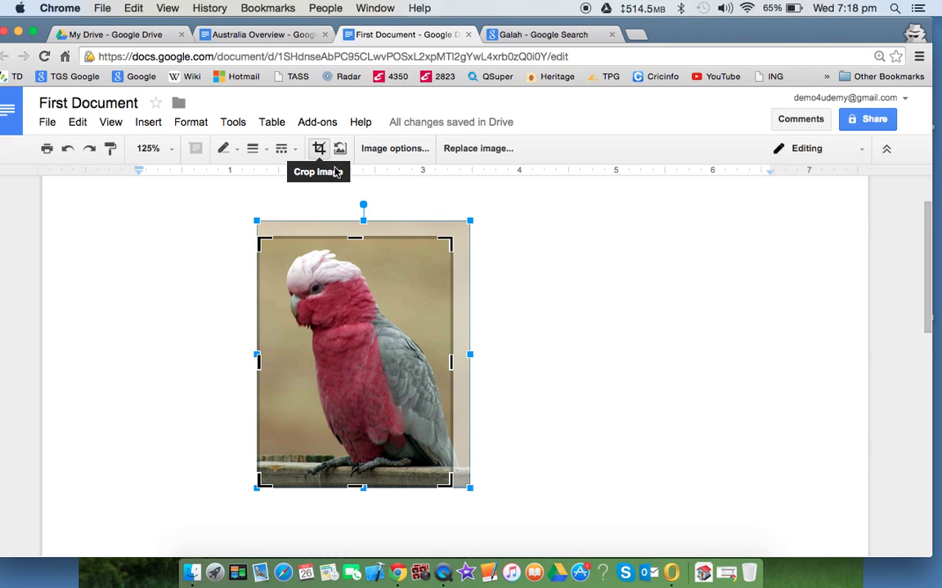
left_click(319, 149)
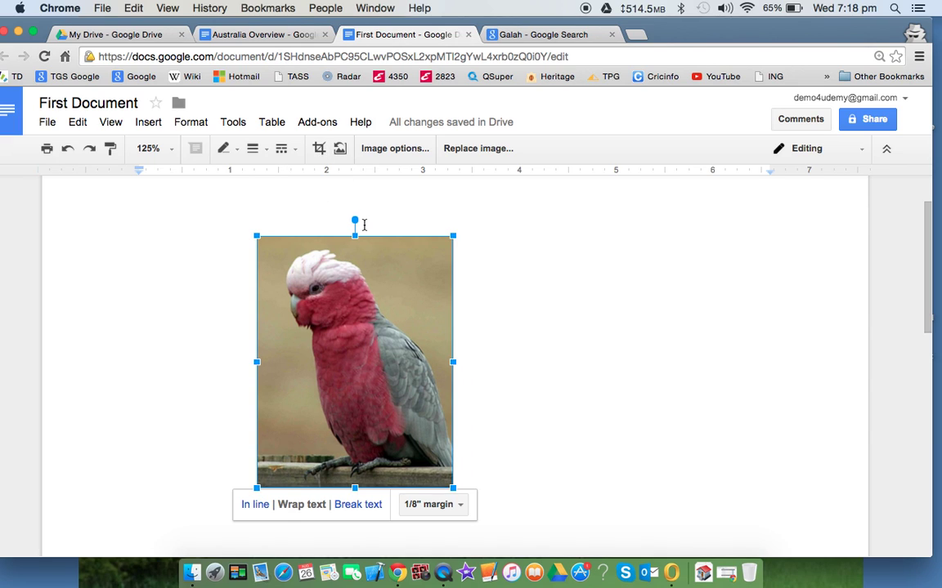
Reset the cropped galah image and undo that reset
left_click(340, 150)
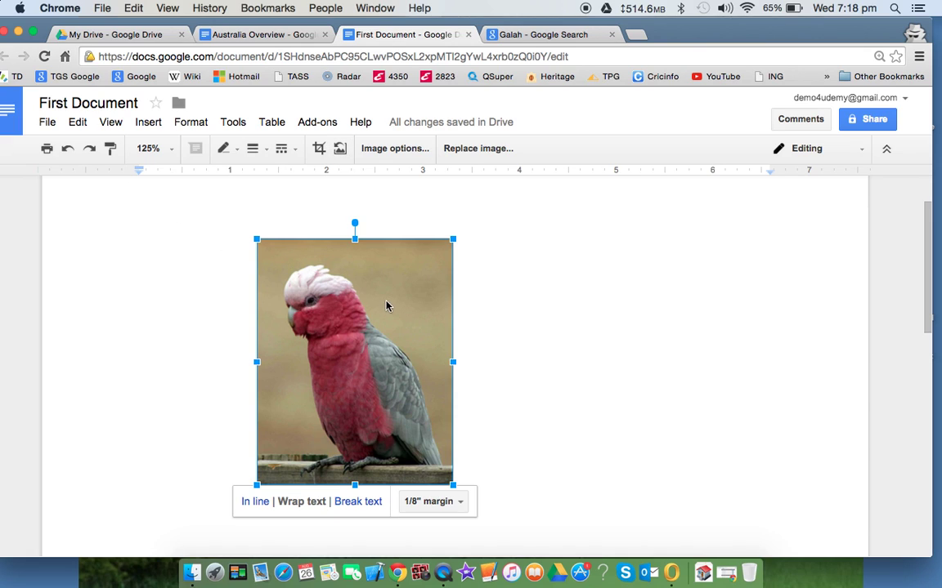
left_click(68, 151)
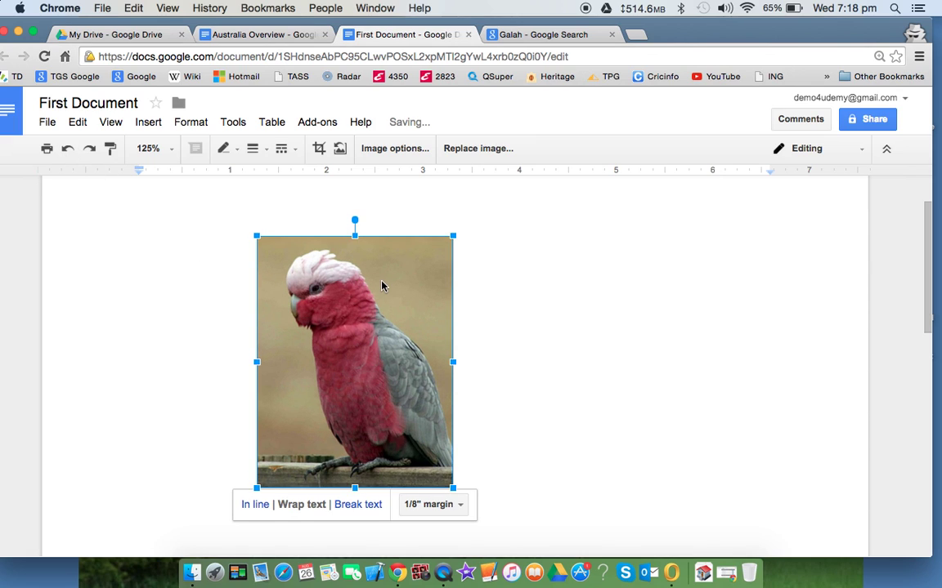
Open the galah image's options and look through the available Recolor presets without applying one
left_click(390, 151)
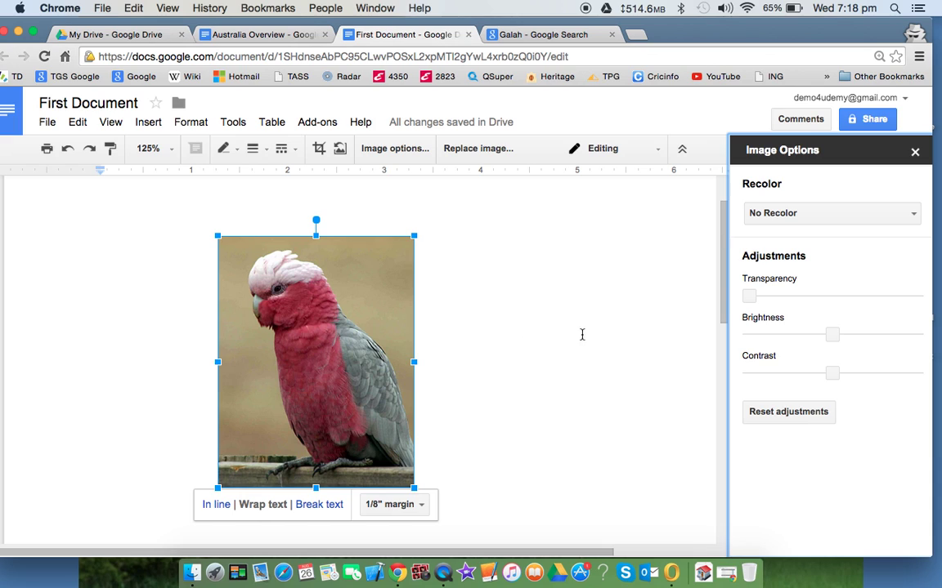
left_click(913, 216)
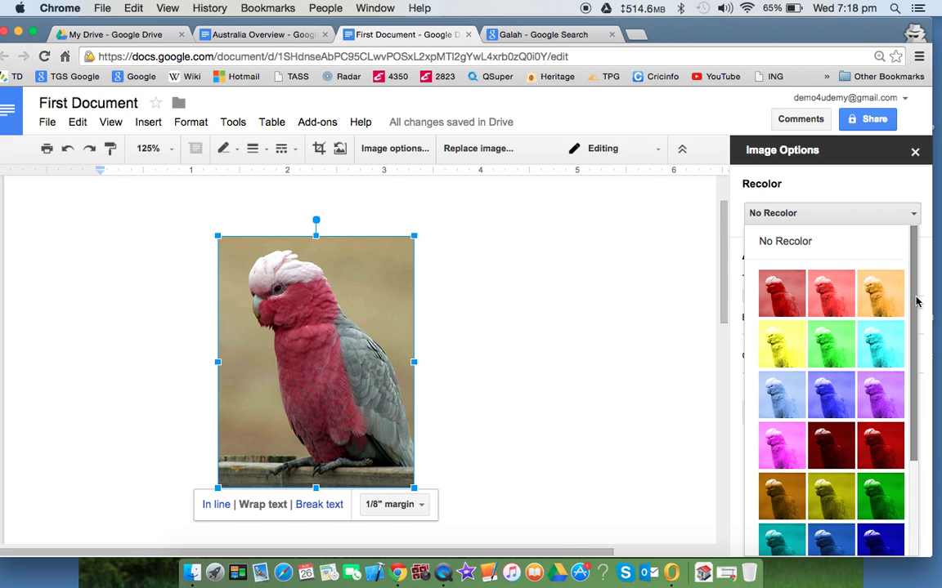
mouse_move(915, 302)
left_mouse_down()
mouse_move(924, 399)
mouse_move(922, 282)
left_mouse_up()
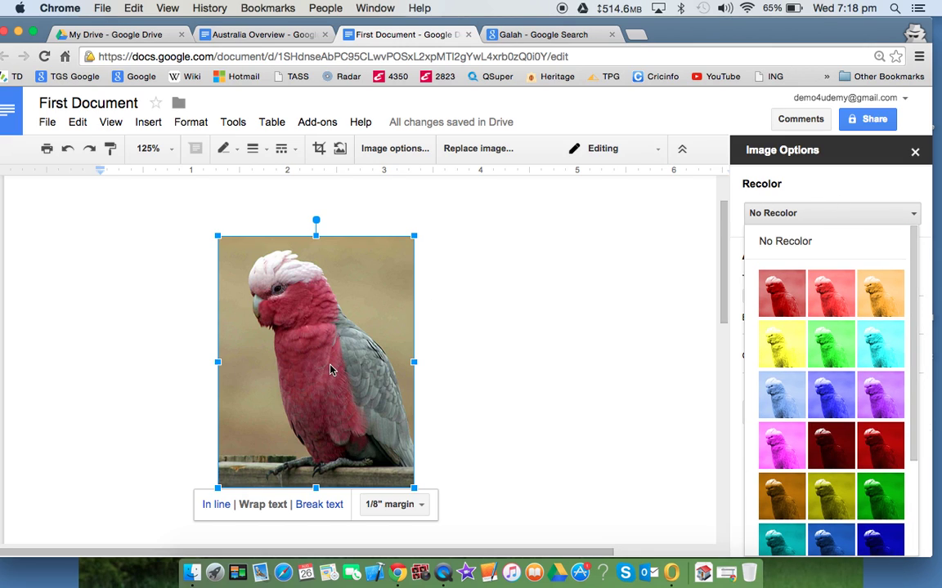
left_click(813, 214)
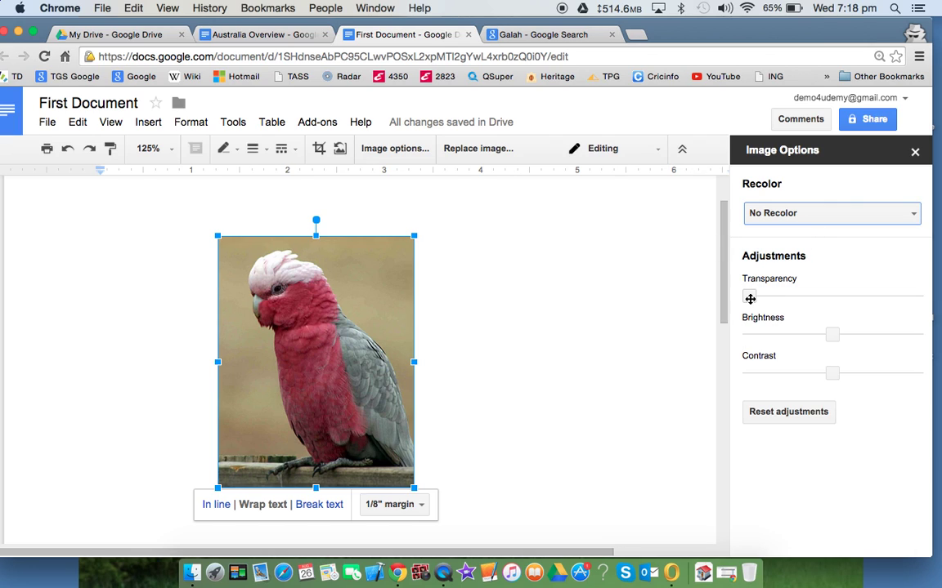
Fade the galah image with the Transparency adjustment and return it to 0%
left_click_drag(751, 299, 847, 301)
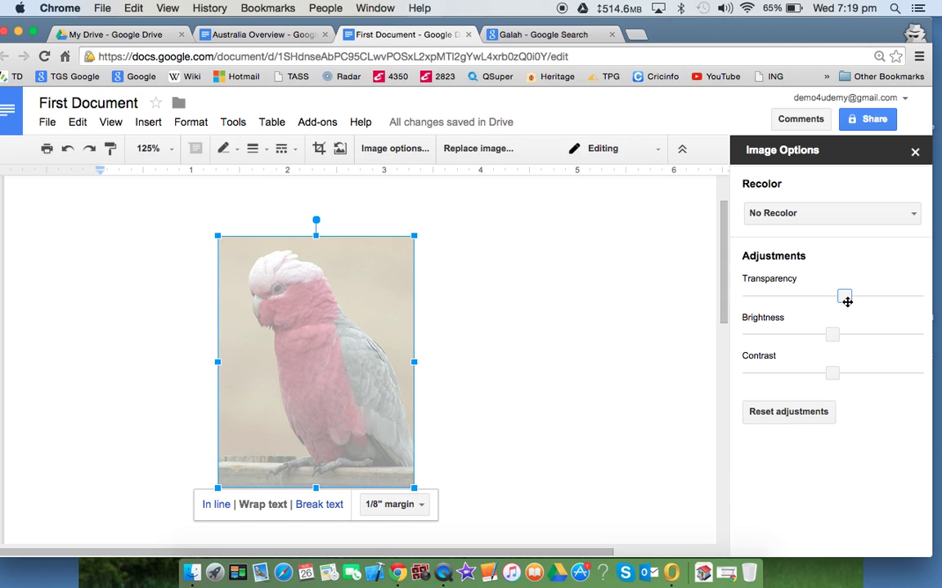
left_click_drag(847, 300, 718, 304)
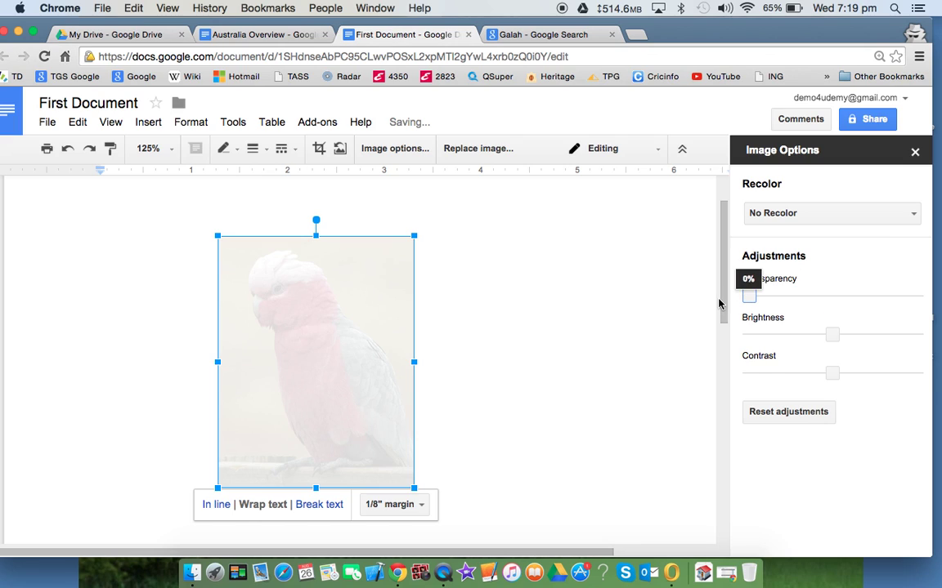
Raise the galah image's brightness very slightly and close the image options
mouse_move(834, 335)
left_mouse_down()
mouse_move(886, 338)
mouse_move(836, 336)
left_mouse_up()
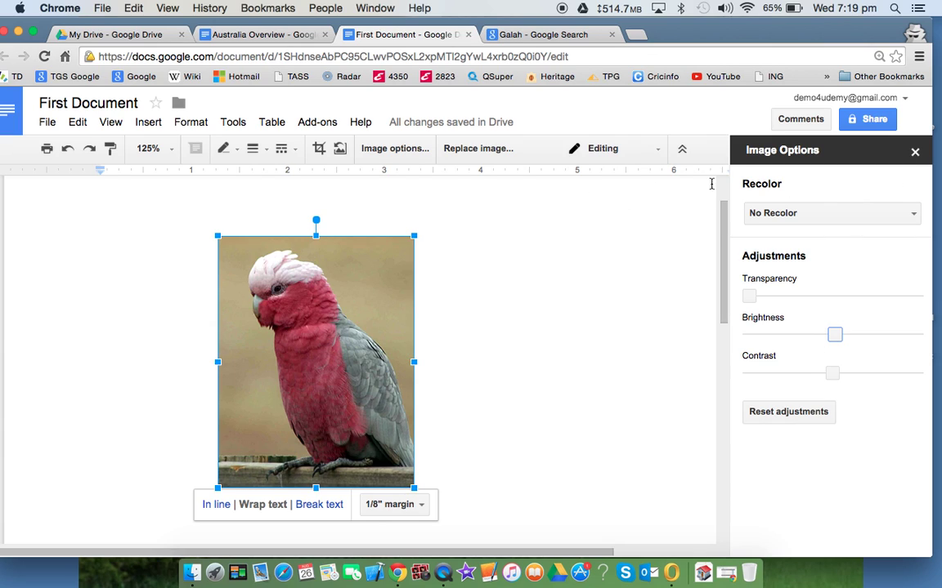
left_click(915, 152)
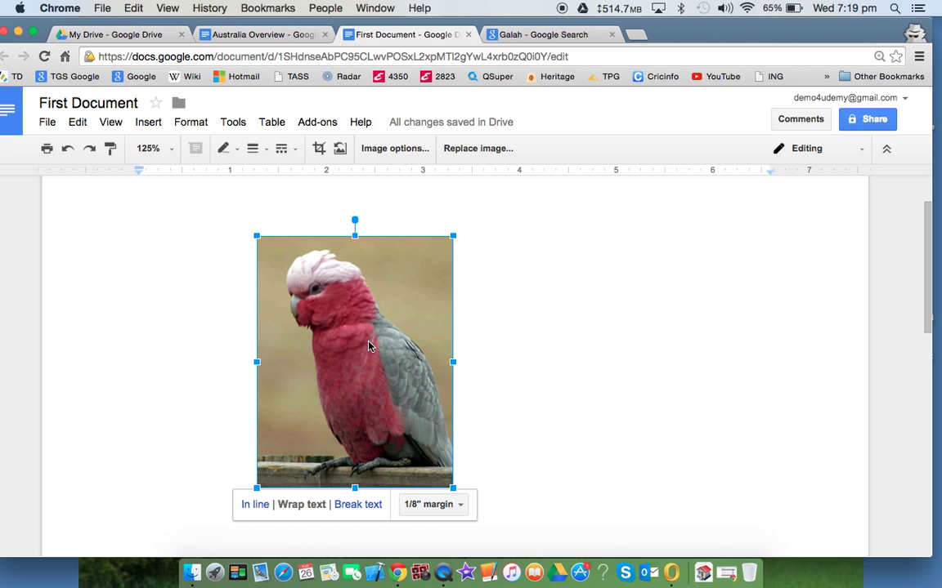
Insert the galah picture from the Google image results into the Culture paragraph of the Australia Overview document, before "country's food"
left_click(264, 35)
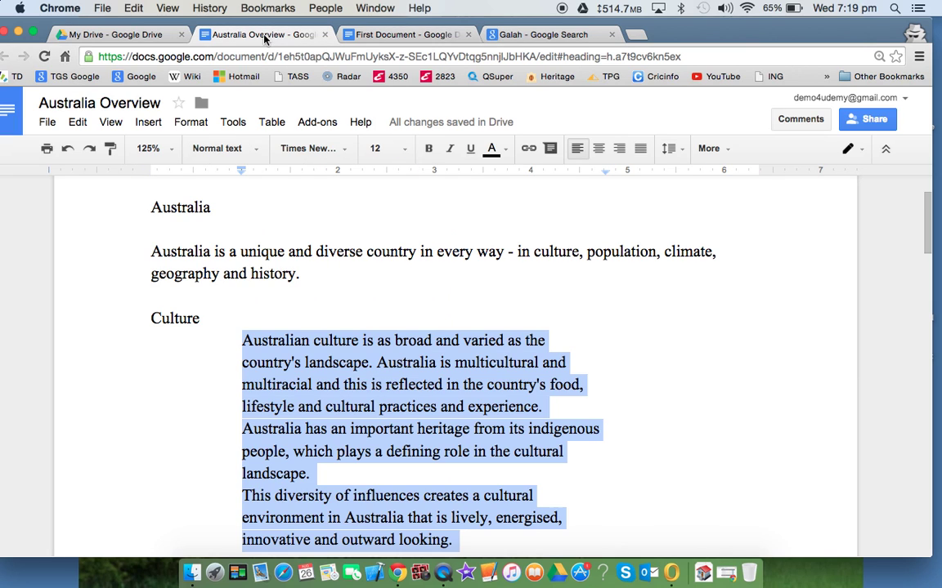
left_click(305, 288)
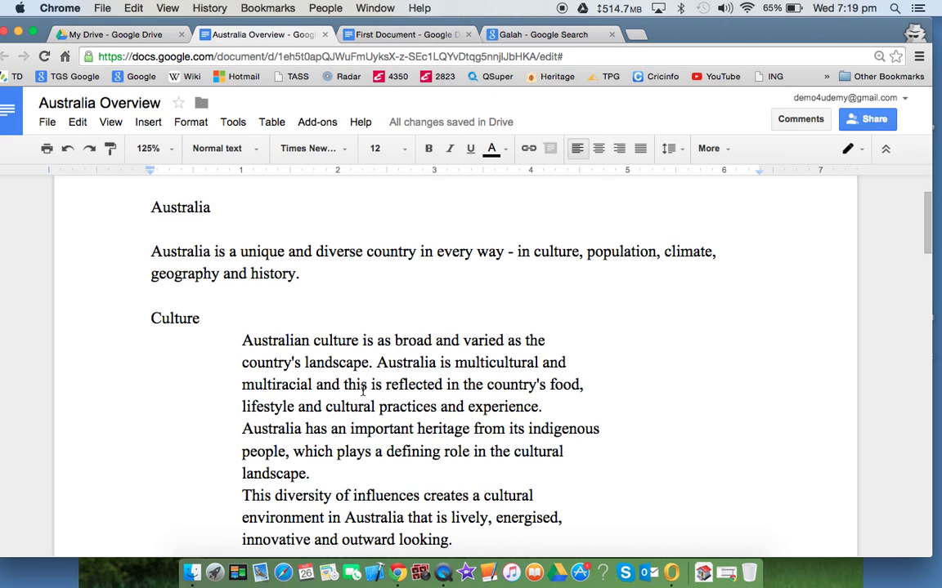
left_click(517, 37)
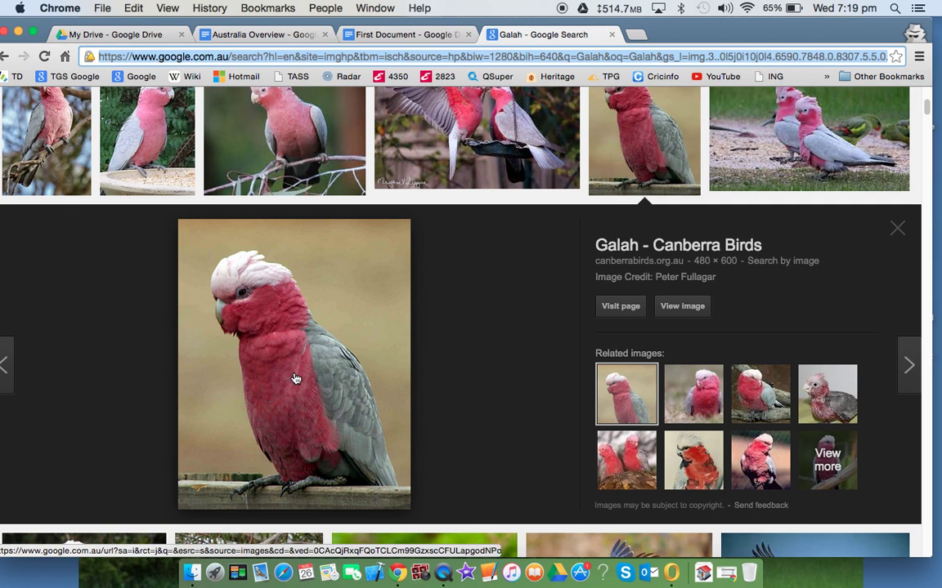
left_click_drag(296, 379, 473, 384)
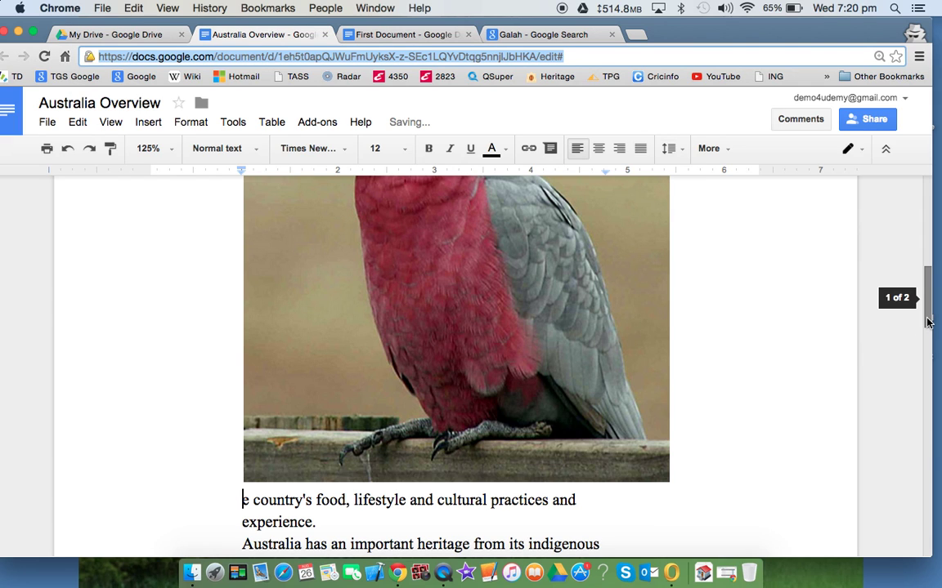
Scale the galah image in the Culture section down proportionally to about half its width, roughly 2.3 inches
left_click(496, 349)
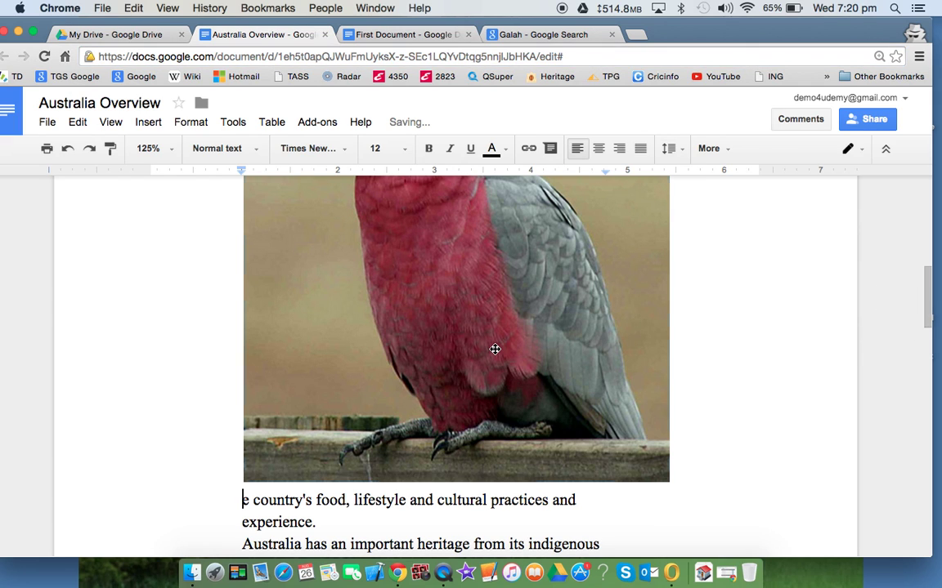
left_click_drag(669, 482, 254, 221)
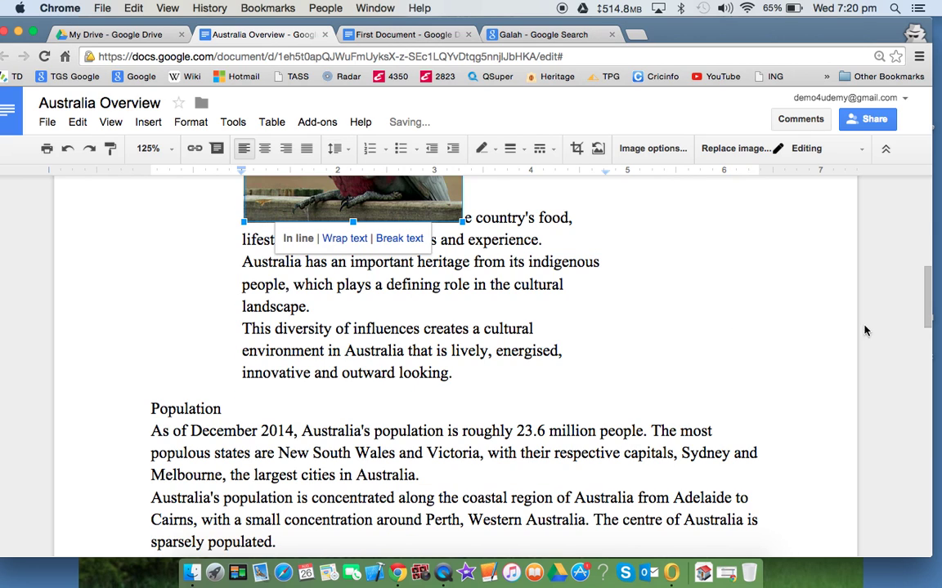
left_click_drag(925, 324, 924, 291)
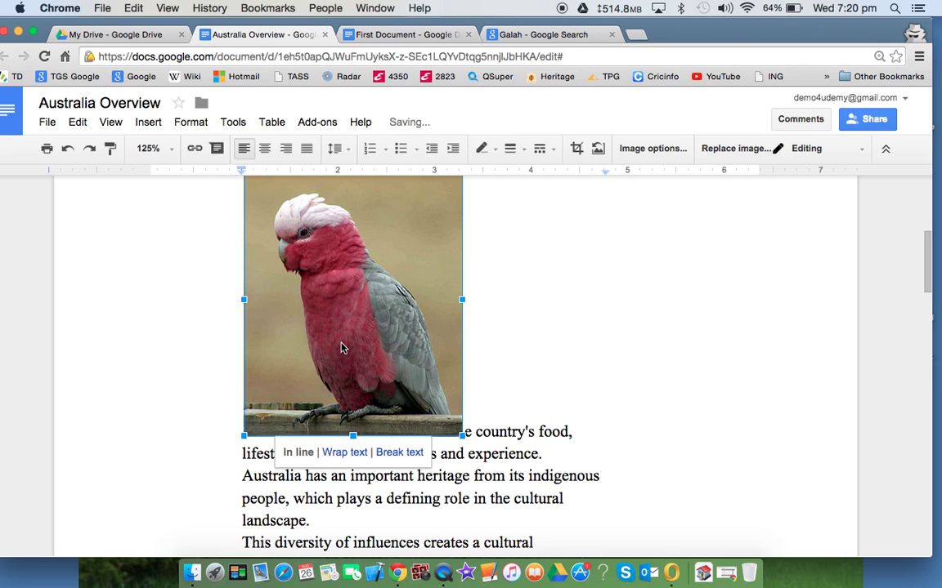
Wrap the text around the galah image in the Culture section and scale the image down proportionally to about 0.9 inches wide
scroll(374, 395, "up", 2)
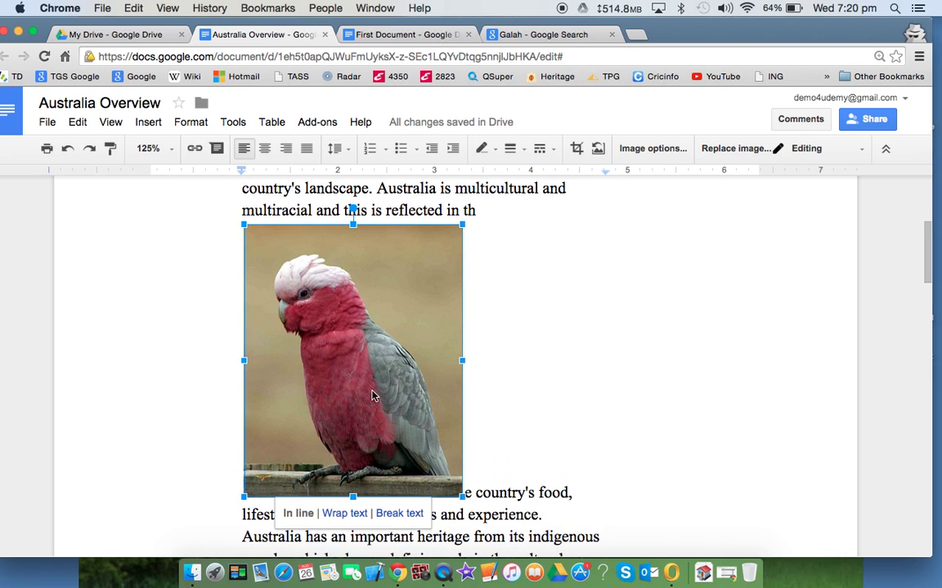
left_click(343, 514)
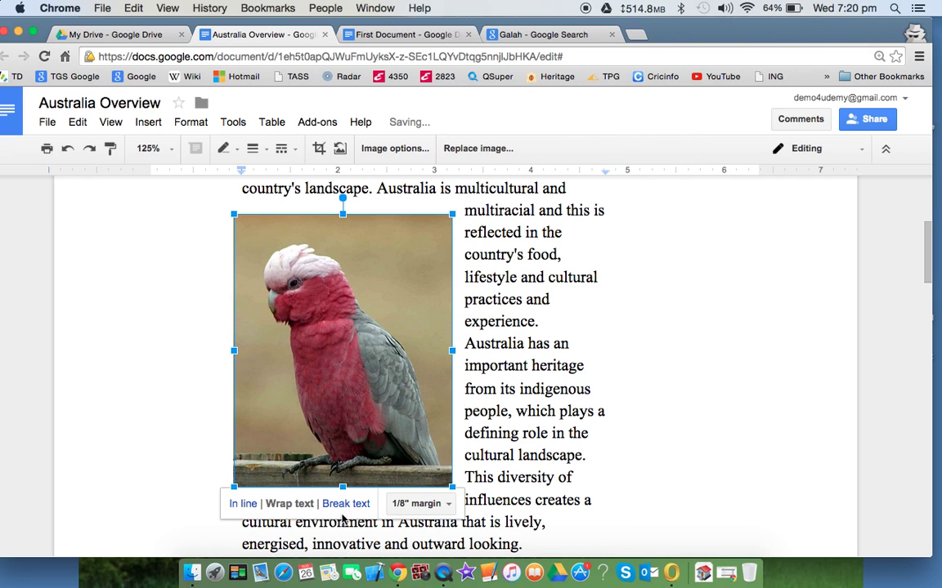
left_click_drag(451, 487, 321, 323)
Move the galah image into the middle of the Population paragraph and enlarge it proportionally to about 1.5 inches wide
left_click_drag(288, 276, 397, 461)
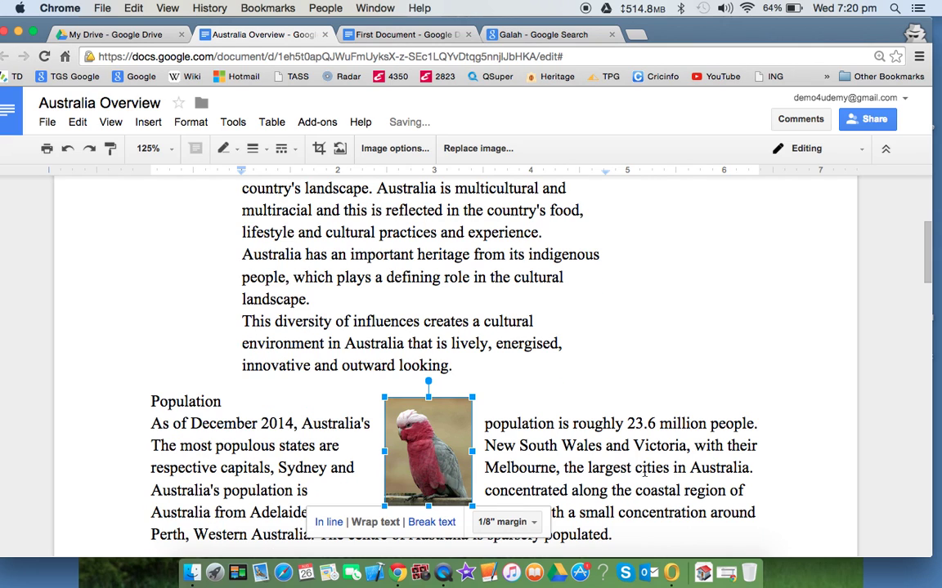
left_click_drag(929, 282, 929, 313)
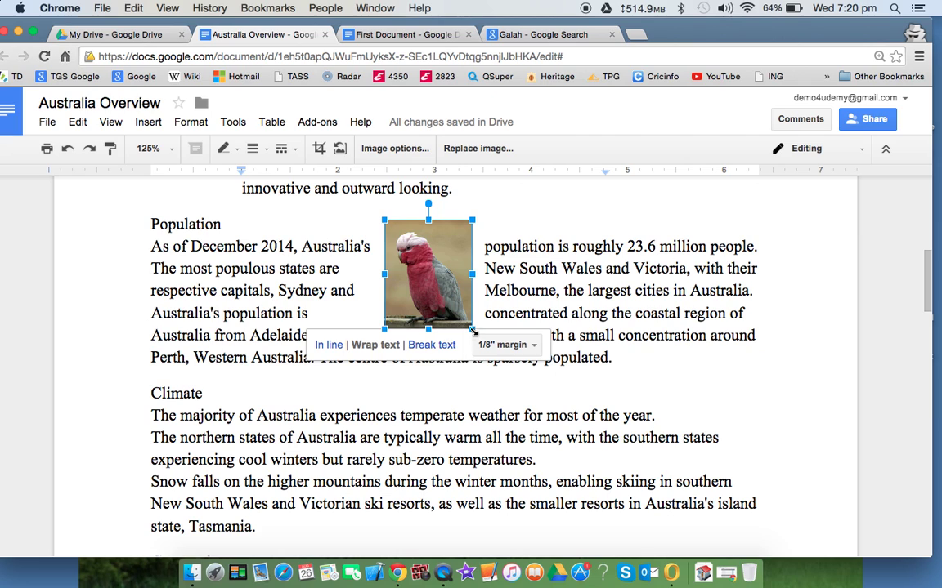
left_click_drag(472, 329, 533, 402)
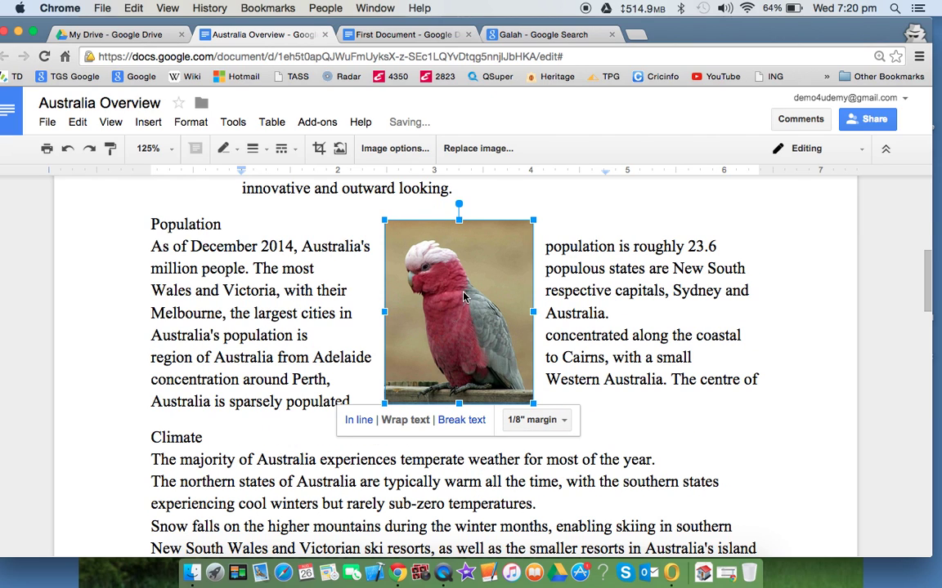
Shift the galah image within the Population text to the left page margin, and finally align it with the right page margin
left_click_drag(455, 302, 433, 315)
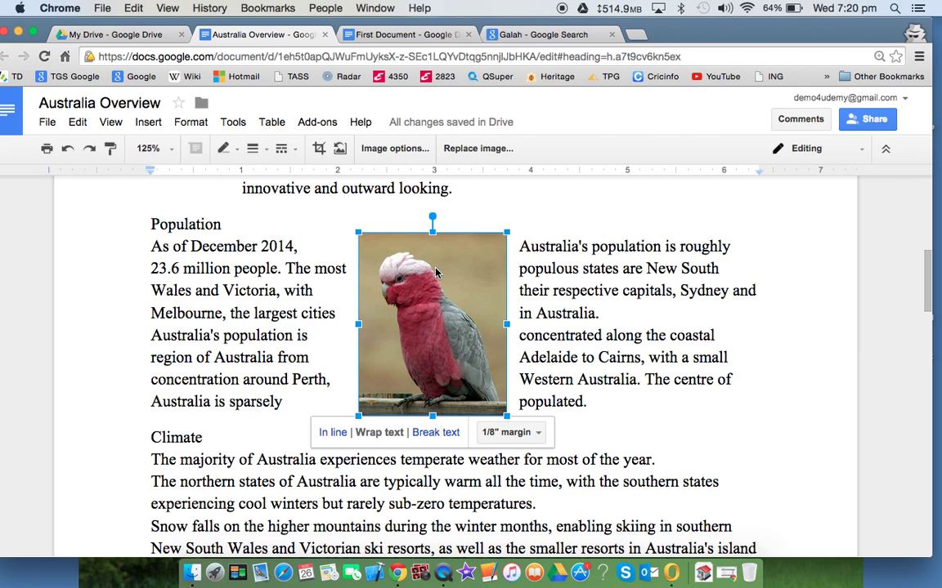
left_click_drag(444, 315, 229, 323)
left_click_drag(197, 277, 675, 301)
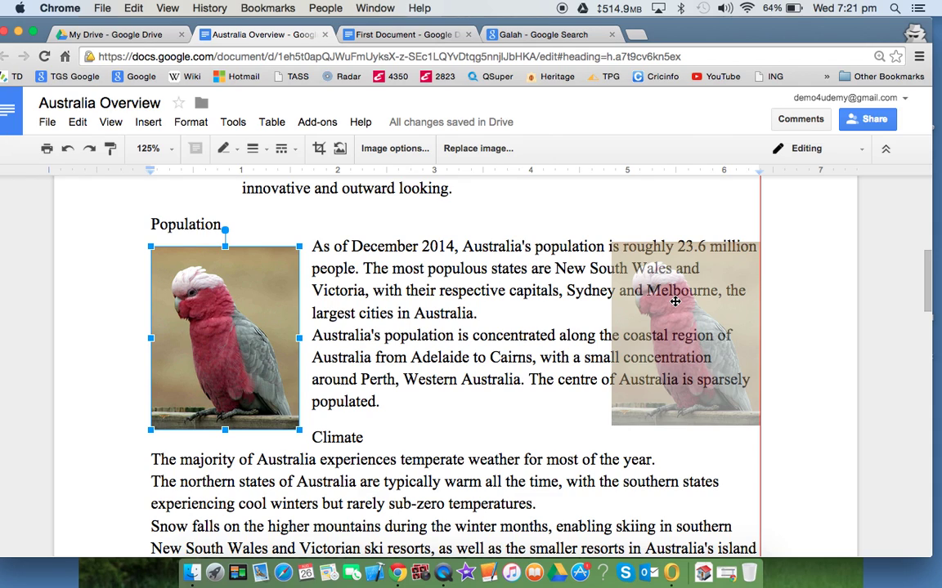
left_click_drag(675, 302, 675, 301)
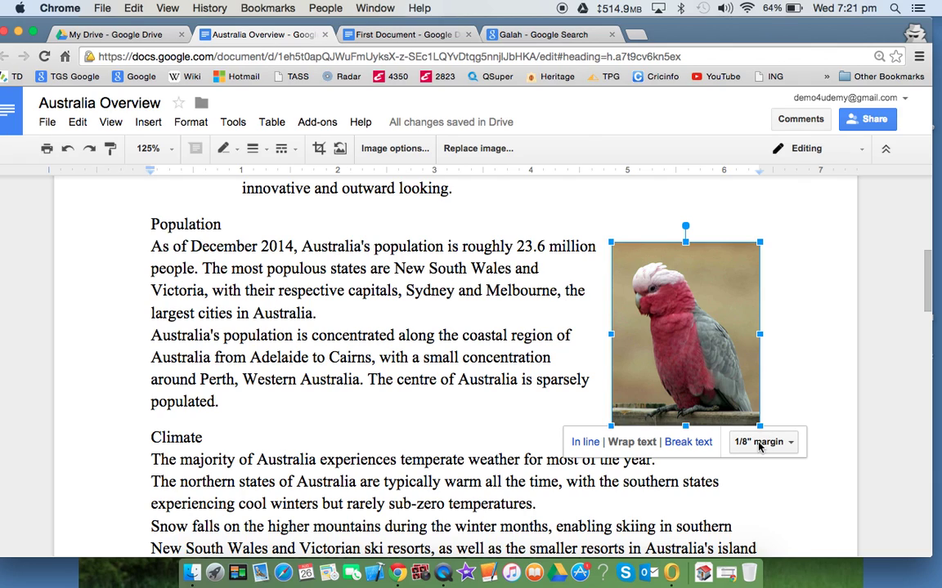
Set the galah image's text-wrap margin to 1" and move the image slightly down and inward from the right page margin
left_click(791, 443)
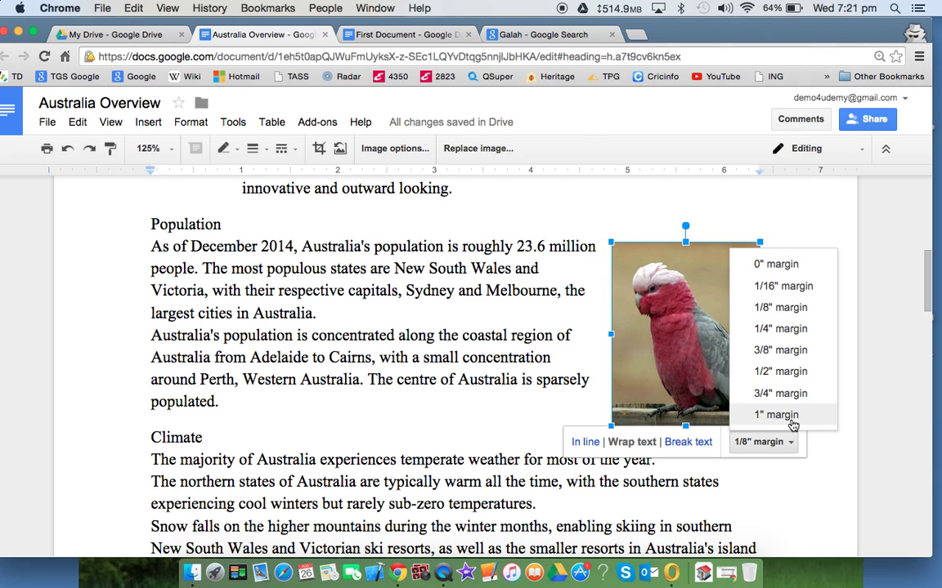
left_click(781, 415)
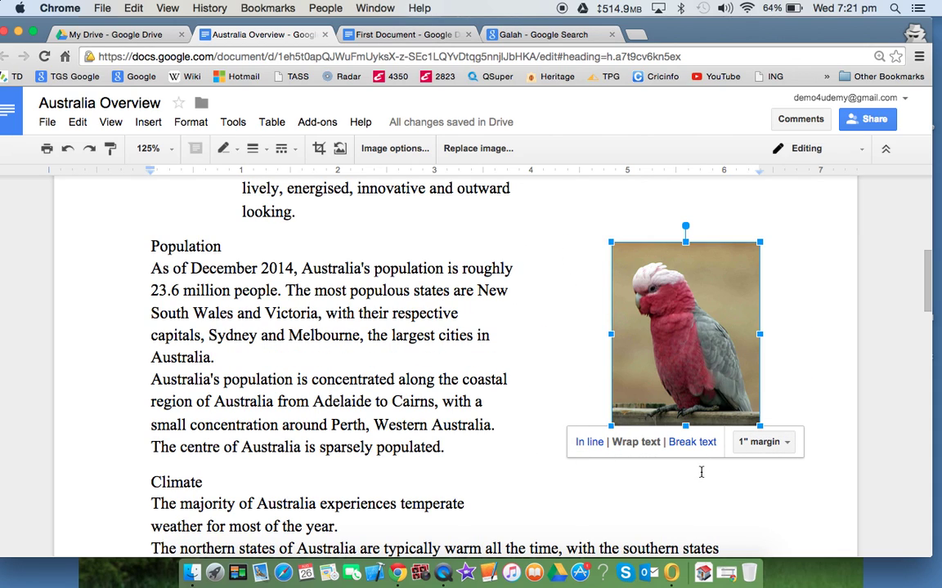
left_click_drag(710, 353, 698, 382)
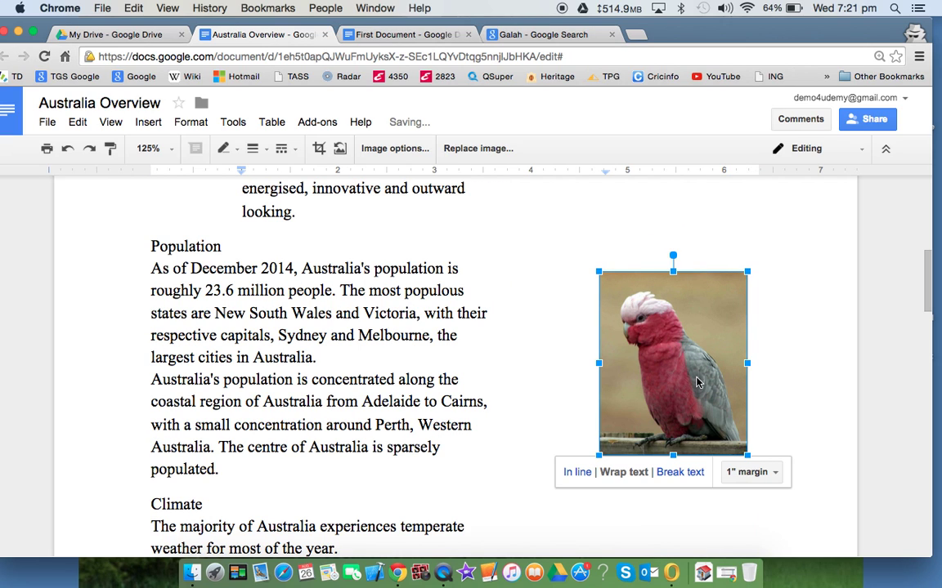